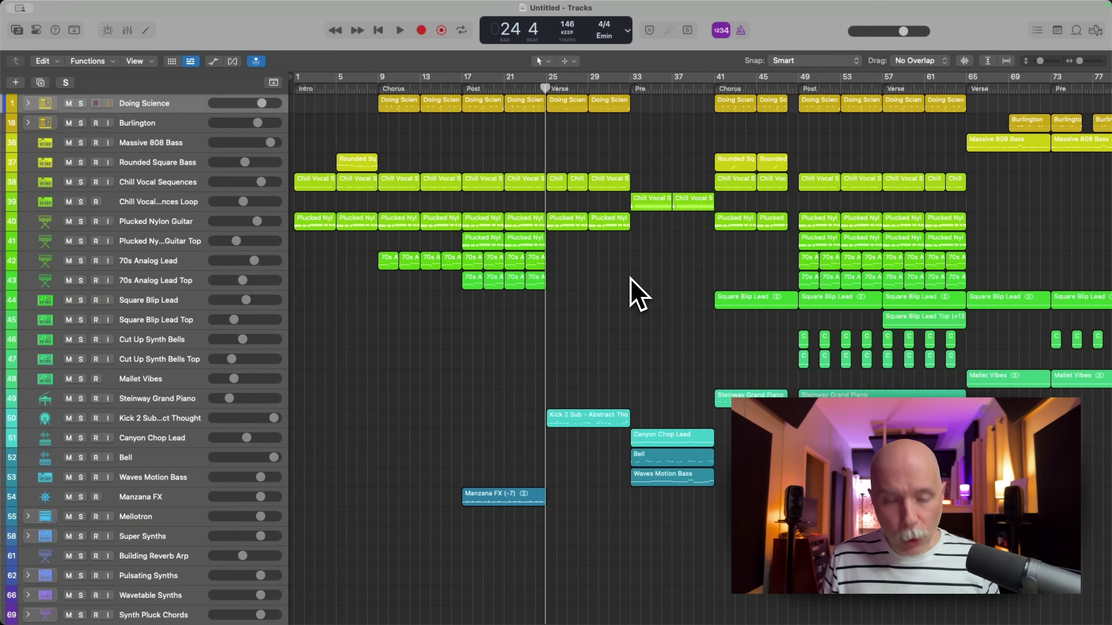
Step: Show the Mixer scrolled across all channel strips, then play and stop the song watching Stereo Out
key(x)
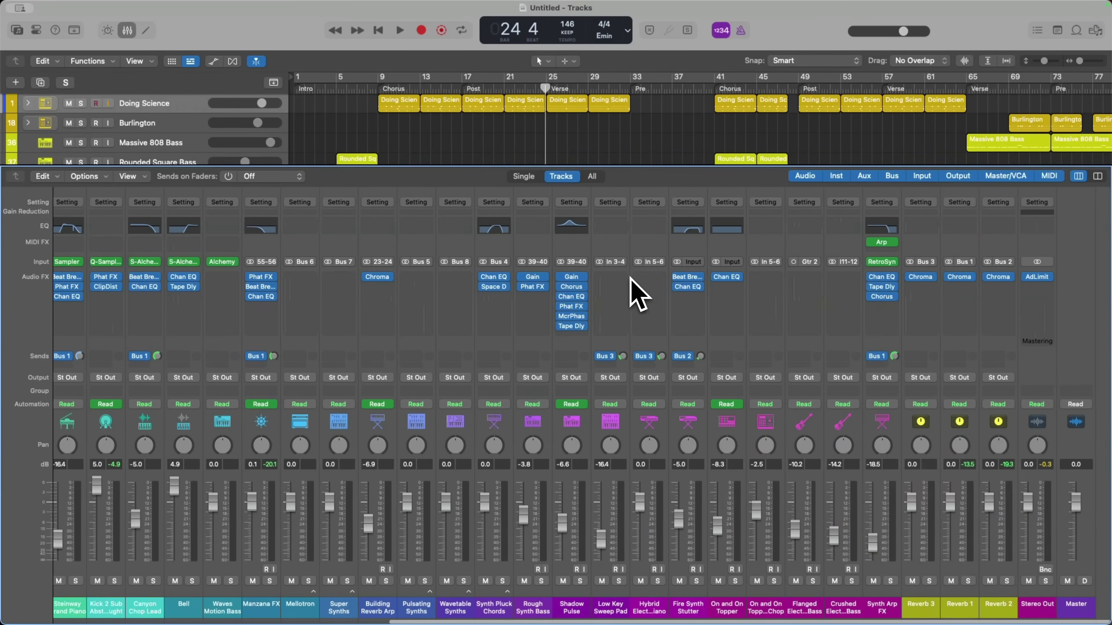
scroll(631, 279, left, 2)
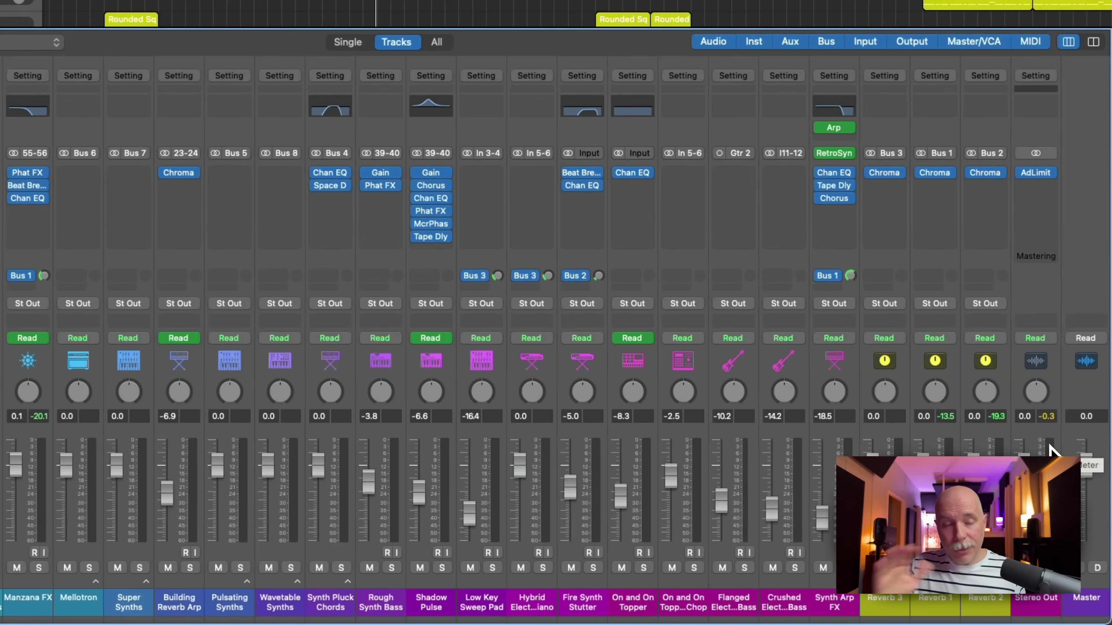
key(space)
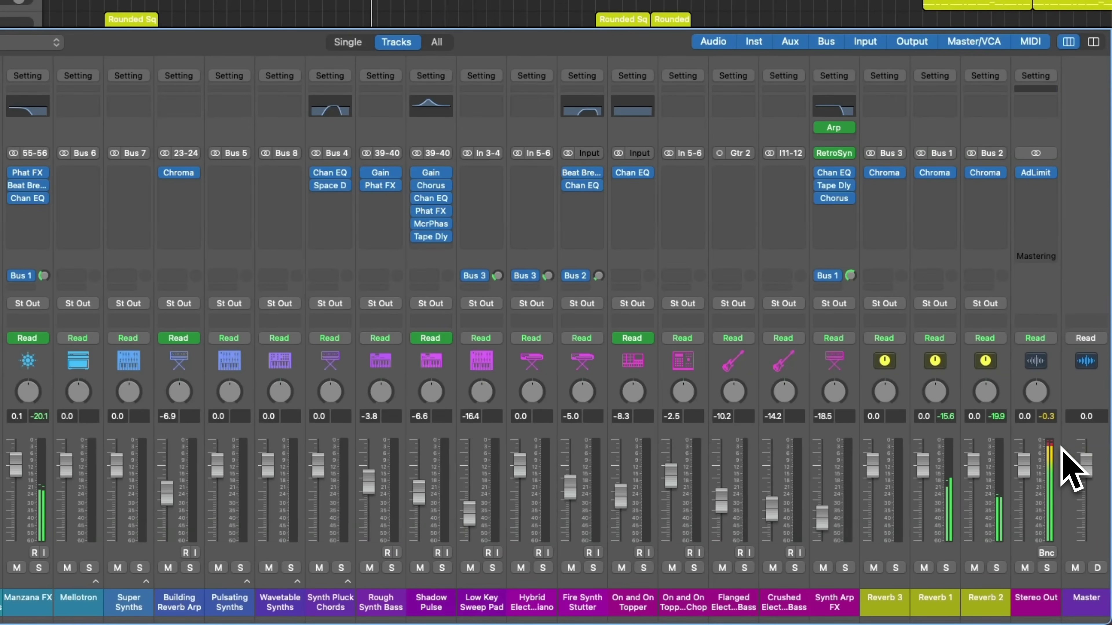
key(space)
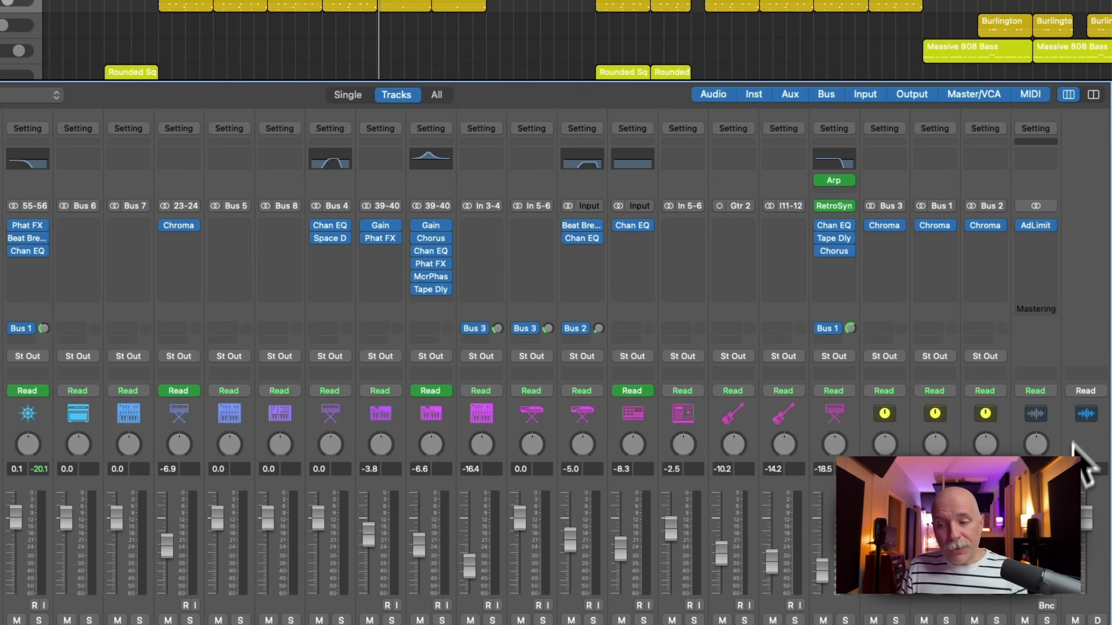
Step: Bypass AdLimit on the Stereo Out and play the mix, seeing peaks reach 3.6 dB over
alt+click(1029, 232)
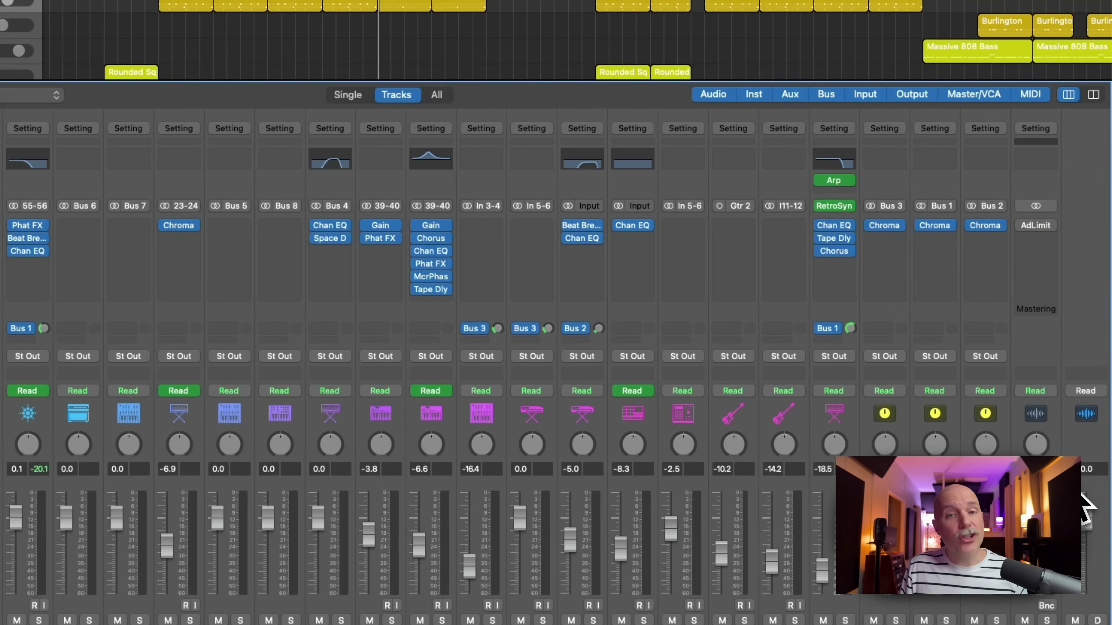
key(space)
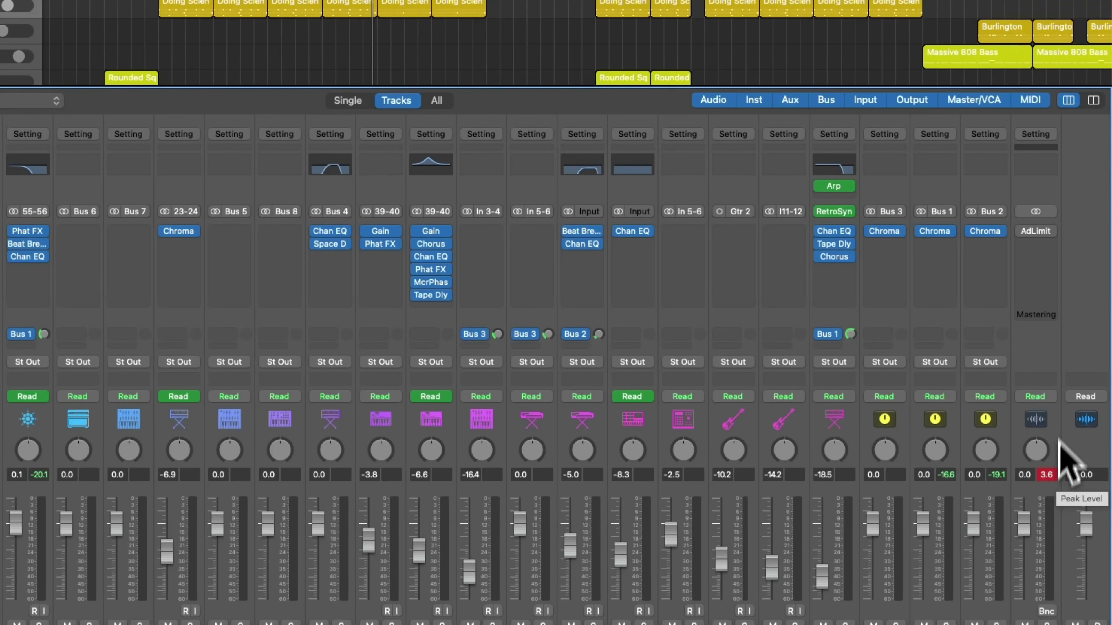
mouse_move(1022, 232)
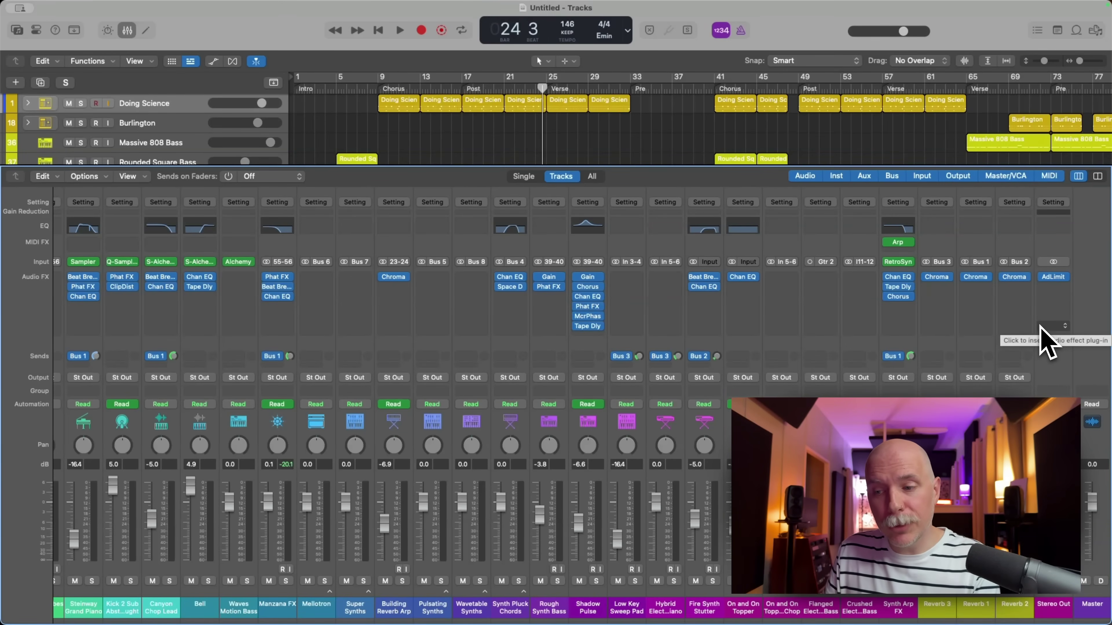
Step: Open the Stereo Out Adaptive Limiter, showing Soft Limiter preset, -0.3 dB Out Ceiling, True Peak Detection on
click(1053, 277)
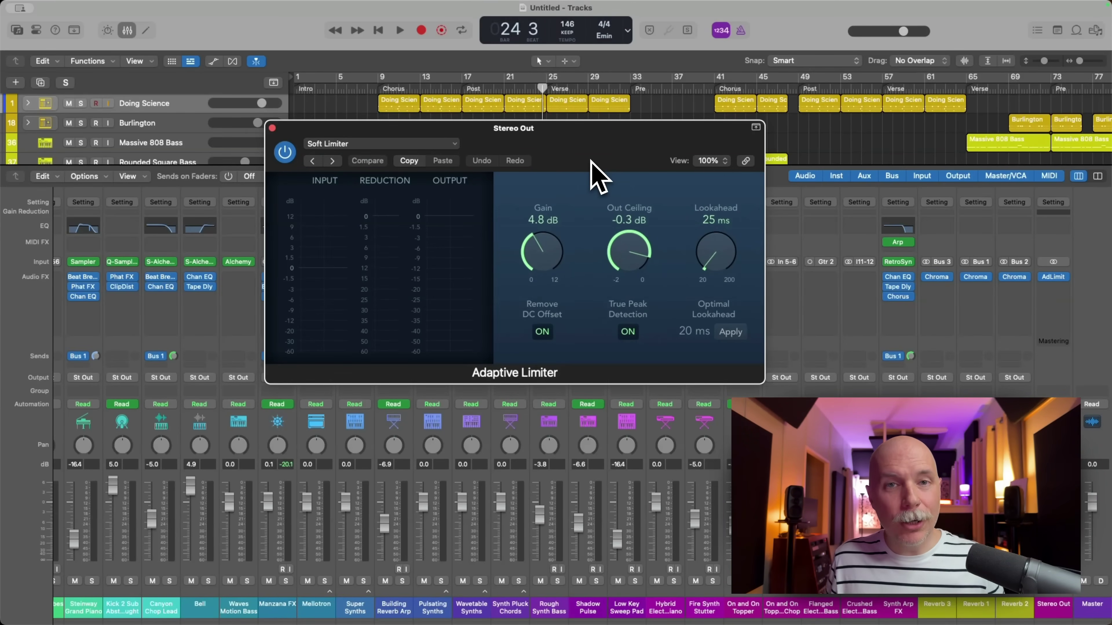
Step: Play and stop the mix, noting limiter output peaks of 0.1 dB despite the -0.3 dB ceiling
key(space)
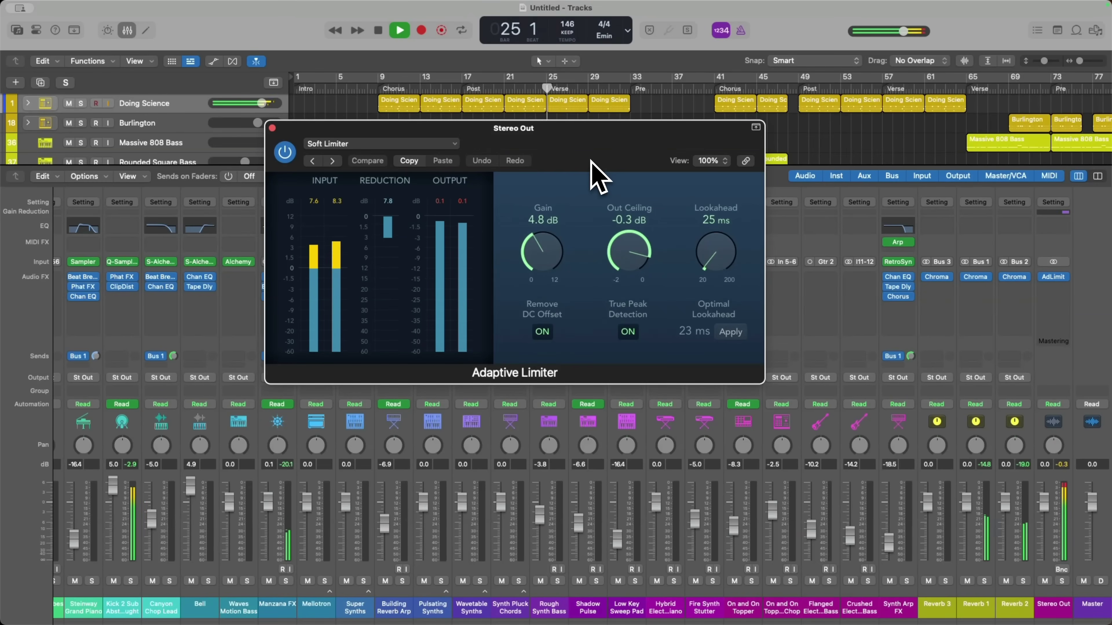
key(space)
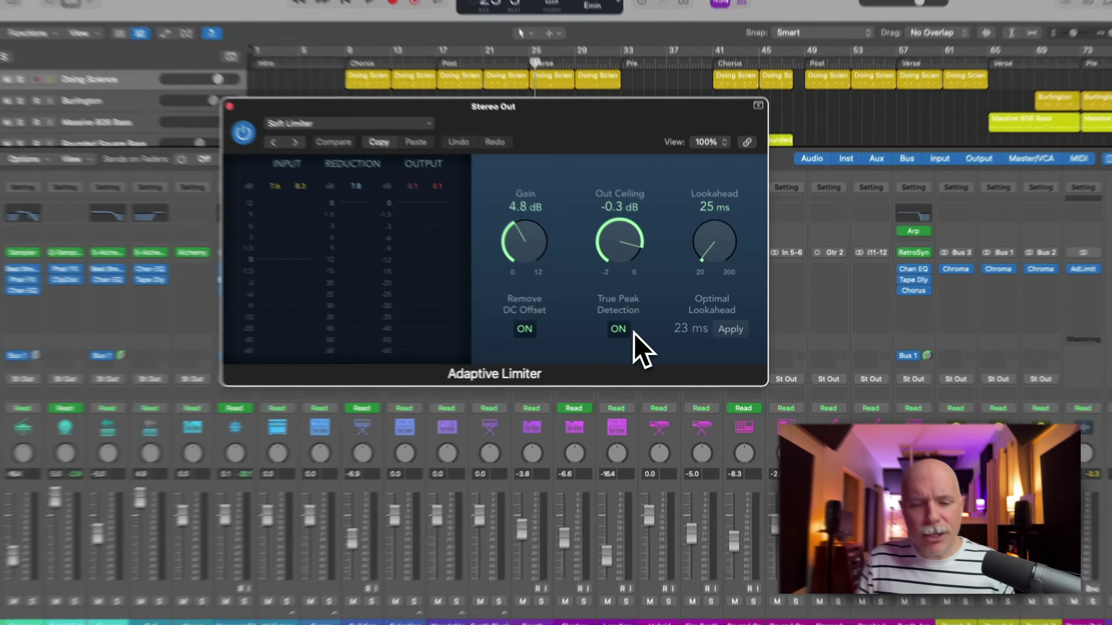
Step: Toggle True Peak Detection off and back on, then play and stop the mix to compare
click(627, 331)
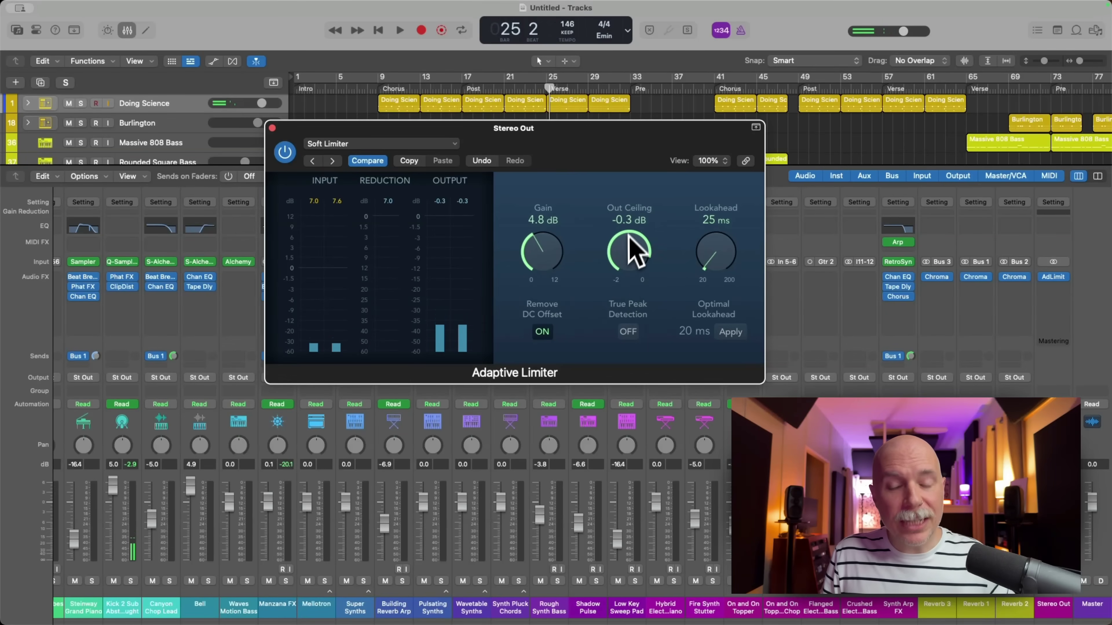
click(622, 333)
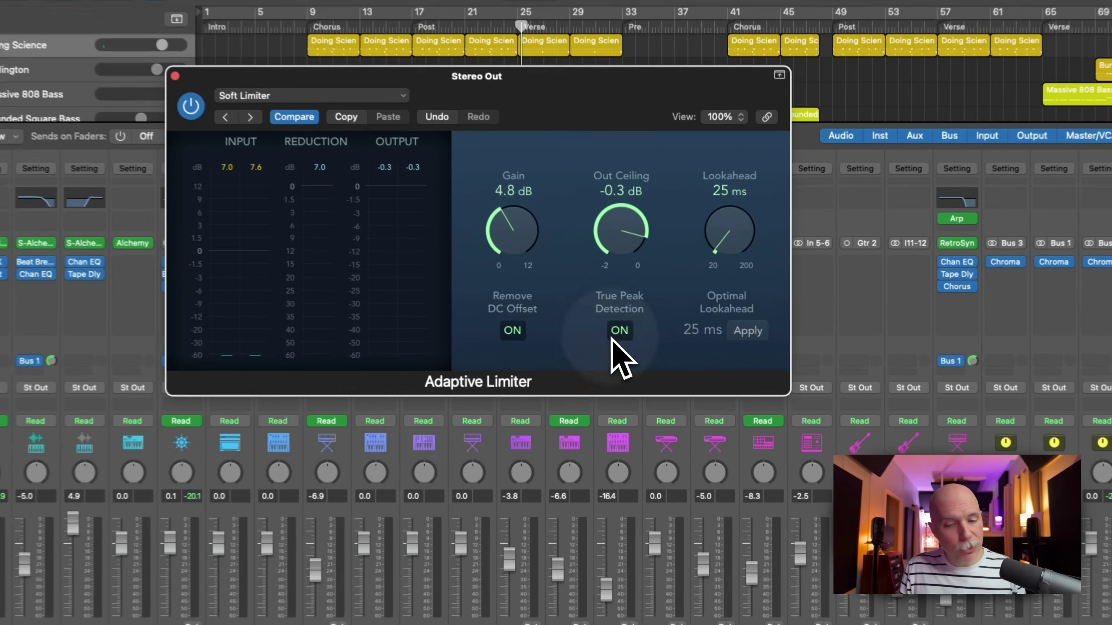
key(space)
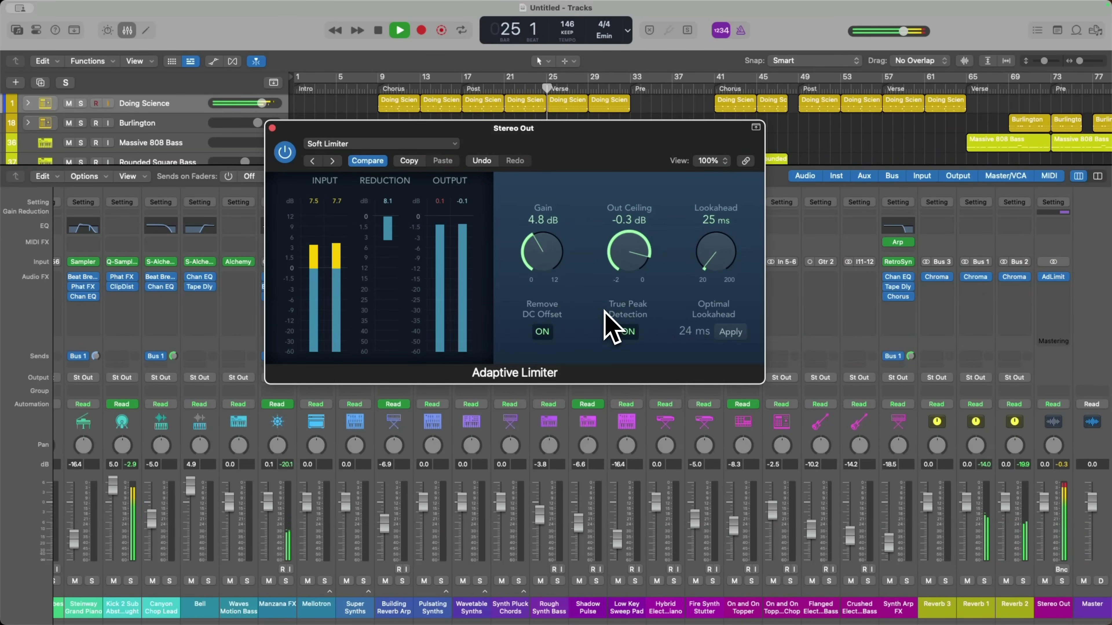
key(space)
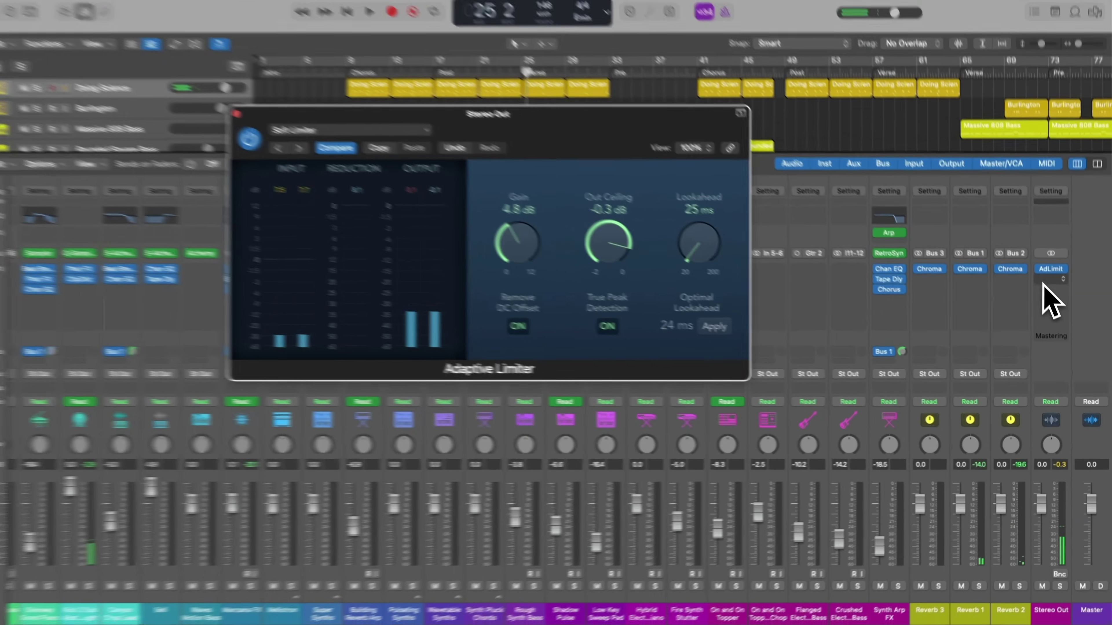
Step: Insert a stereo Level Meter after AdLimit on the Stereo Out and open its window
click(1048, 286)
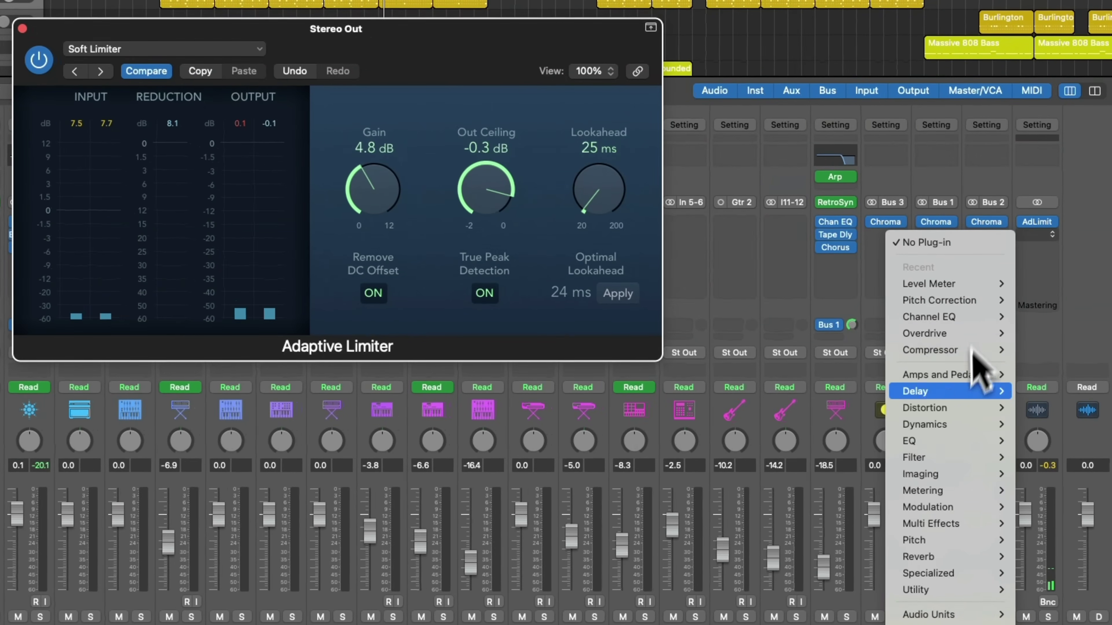
mouse_move(960, 488)
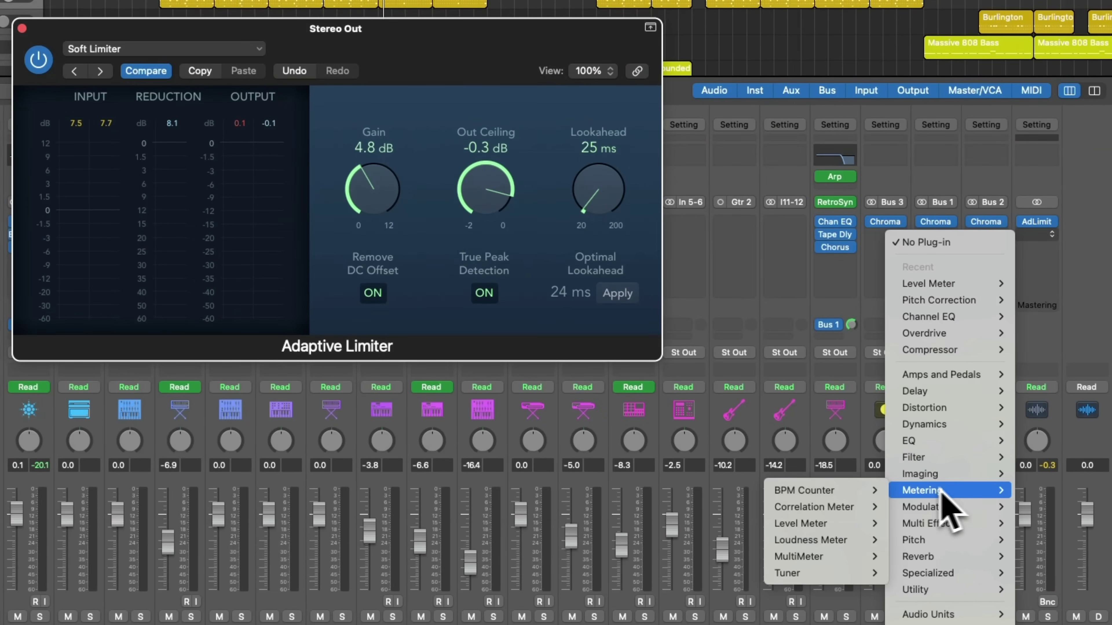
click(910, 524)
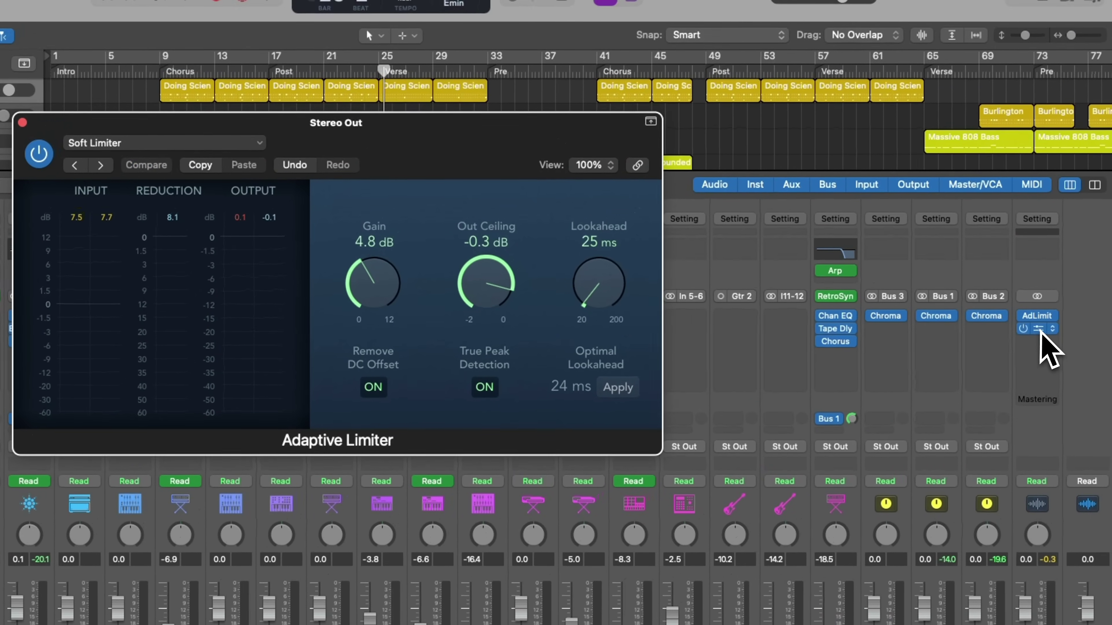
click(1047, 318)
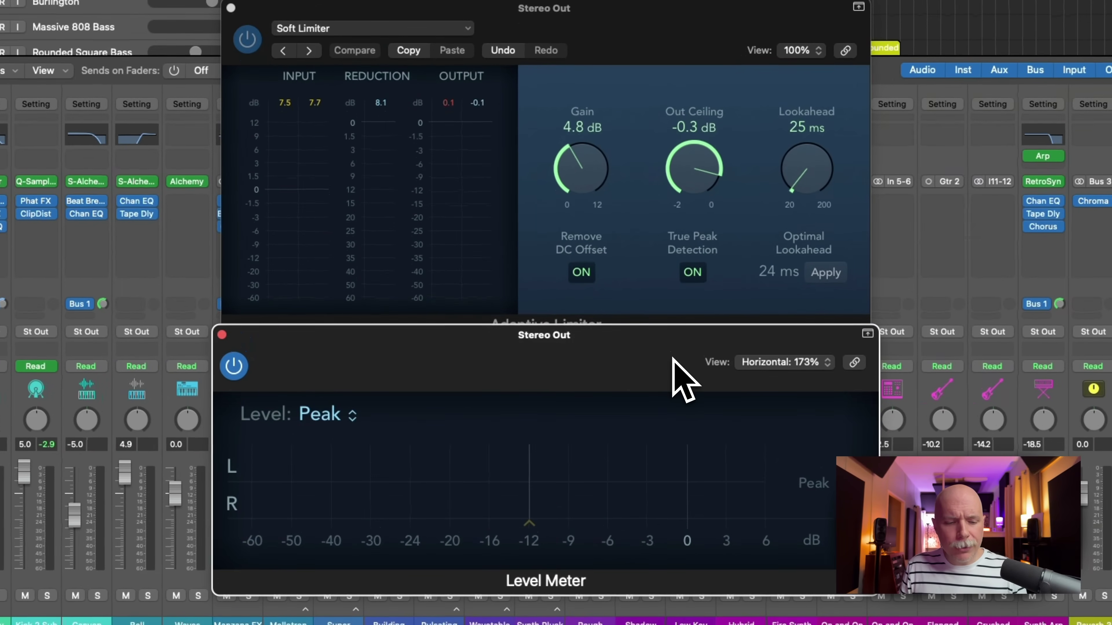
Step: Switch the Level Meter to True Peak mode, move its window lower, and play then stop the mix
click(342, 418)
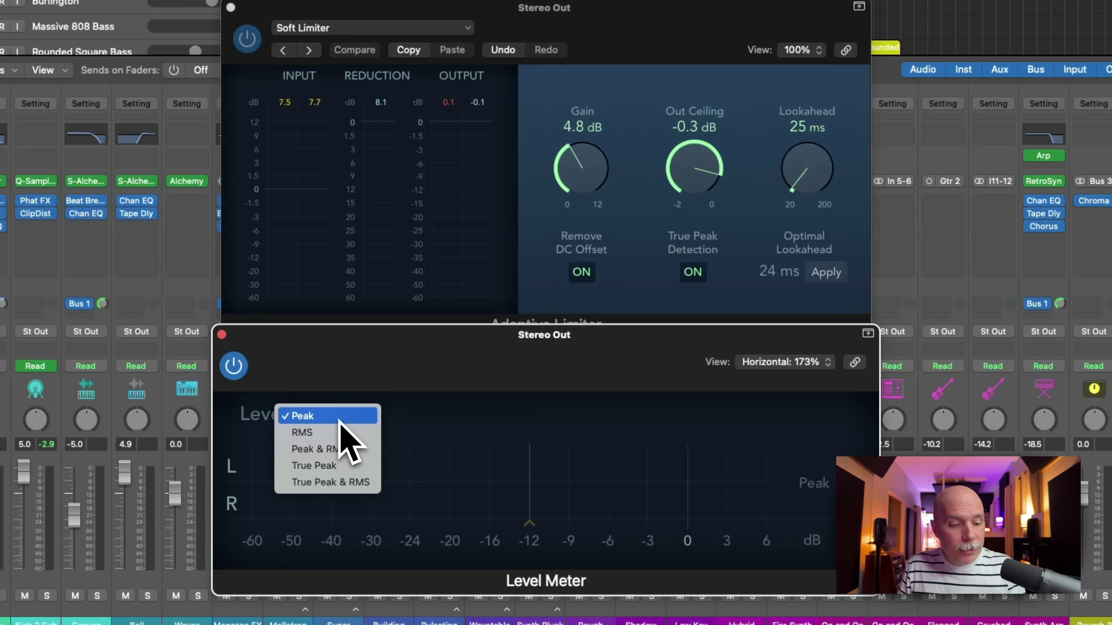
click(348, 465)
drag(478, 370, 487, 393)
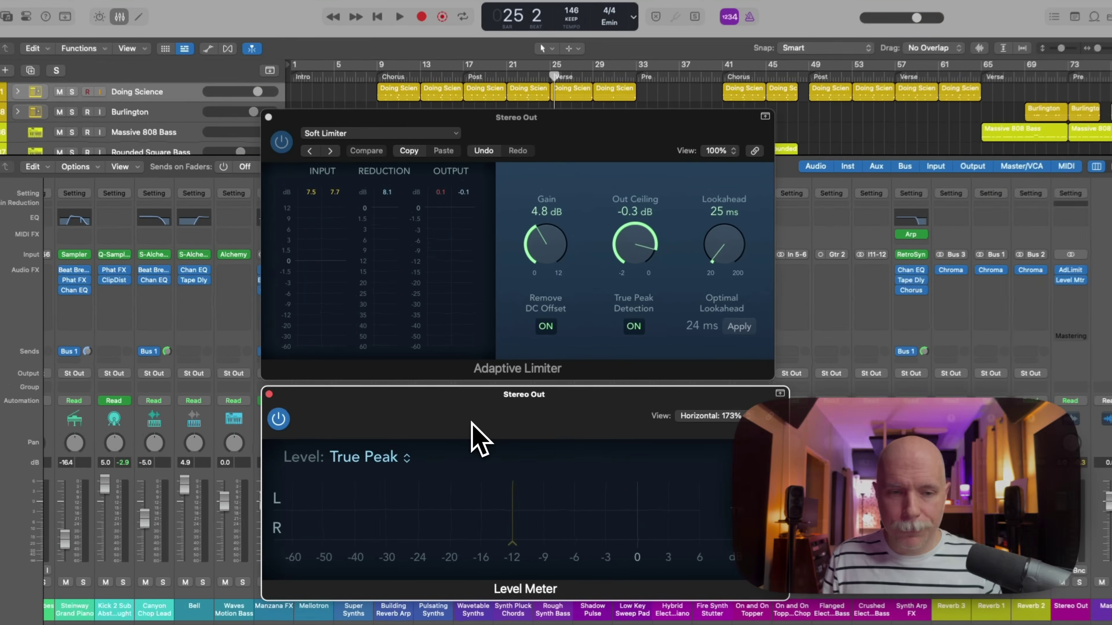
key(space)
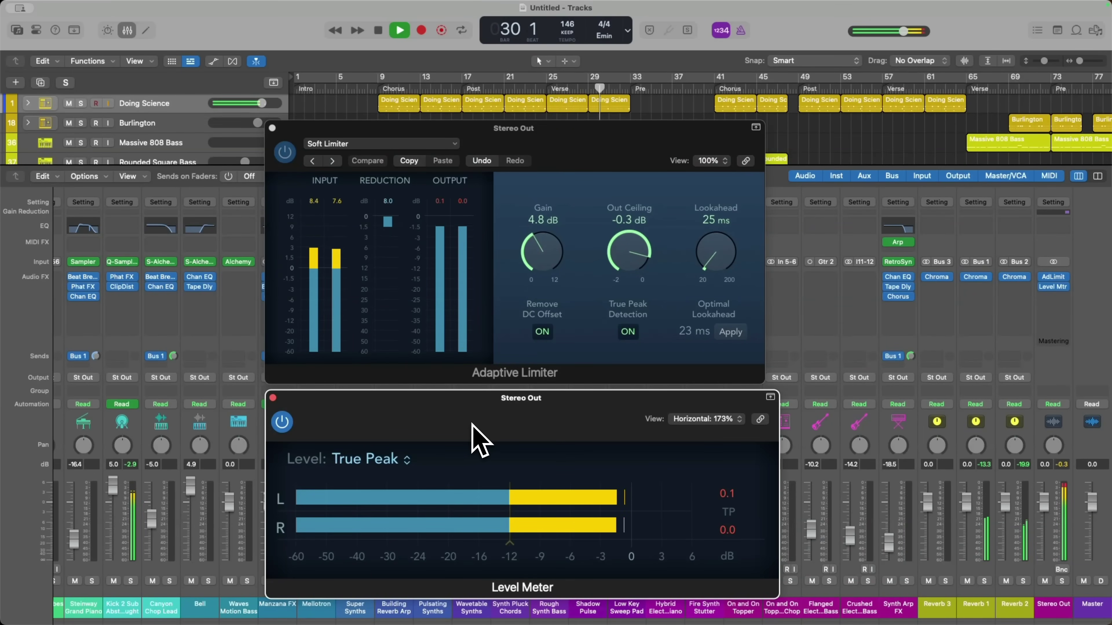
key(space)
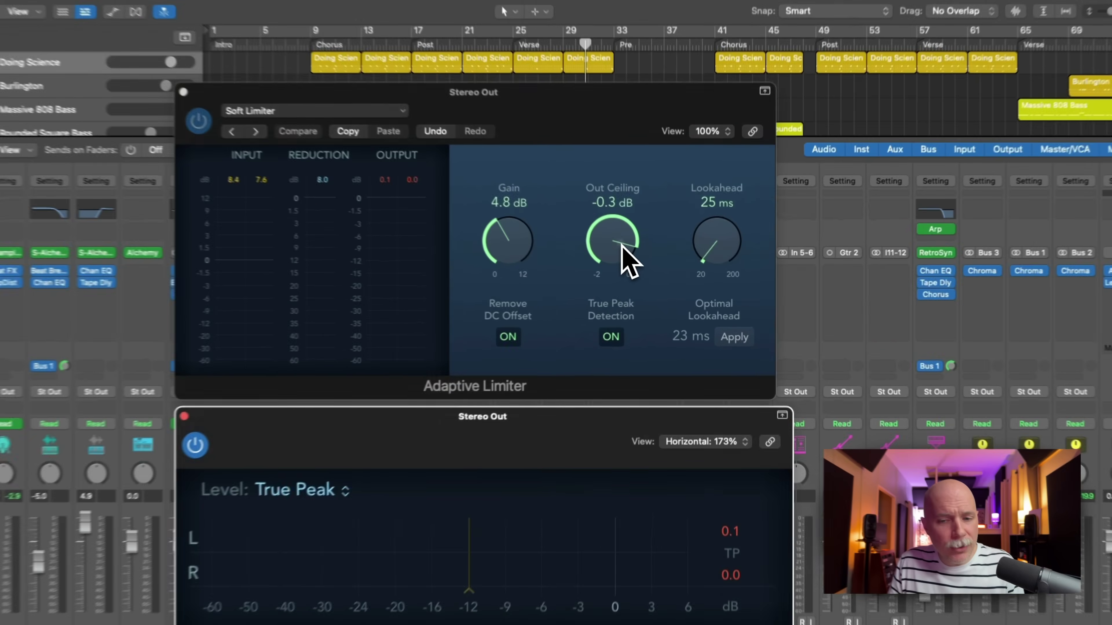
Step: Pull the limiter's Out Ceiling down to -2.0 dB during playback, then stop
drag(641, 268, 642, 268)
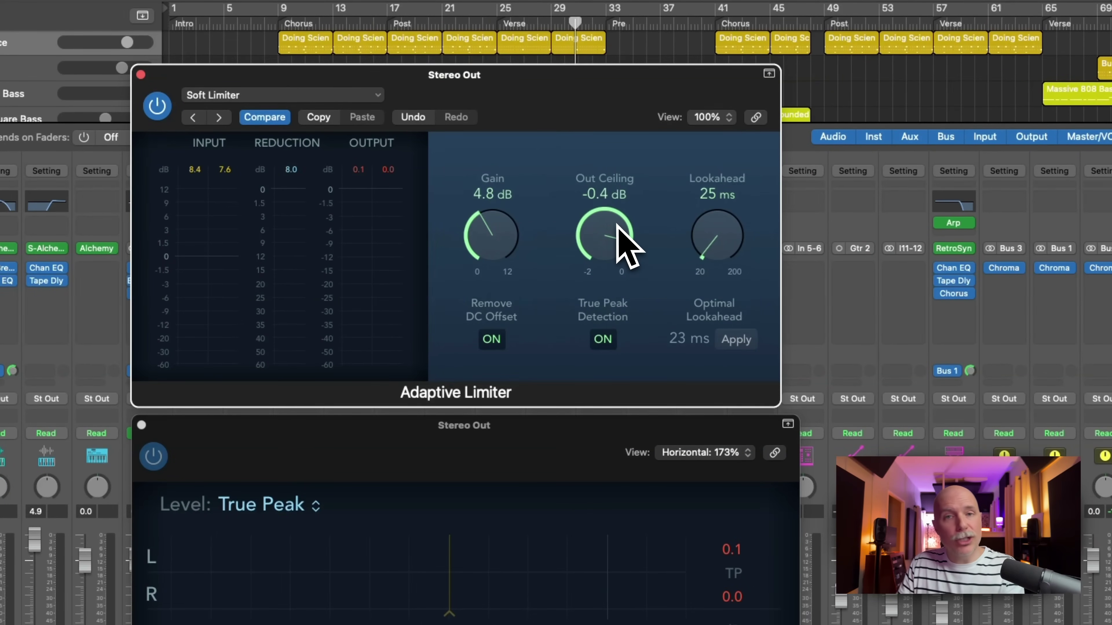
drag(617, 224, 611, 429)
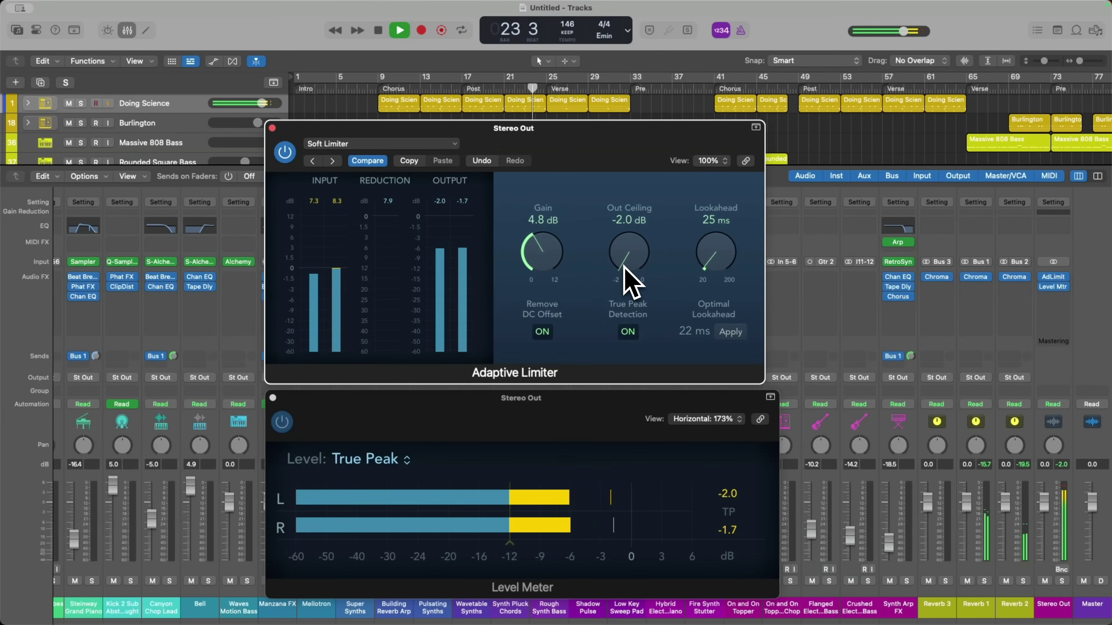
key(space)
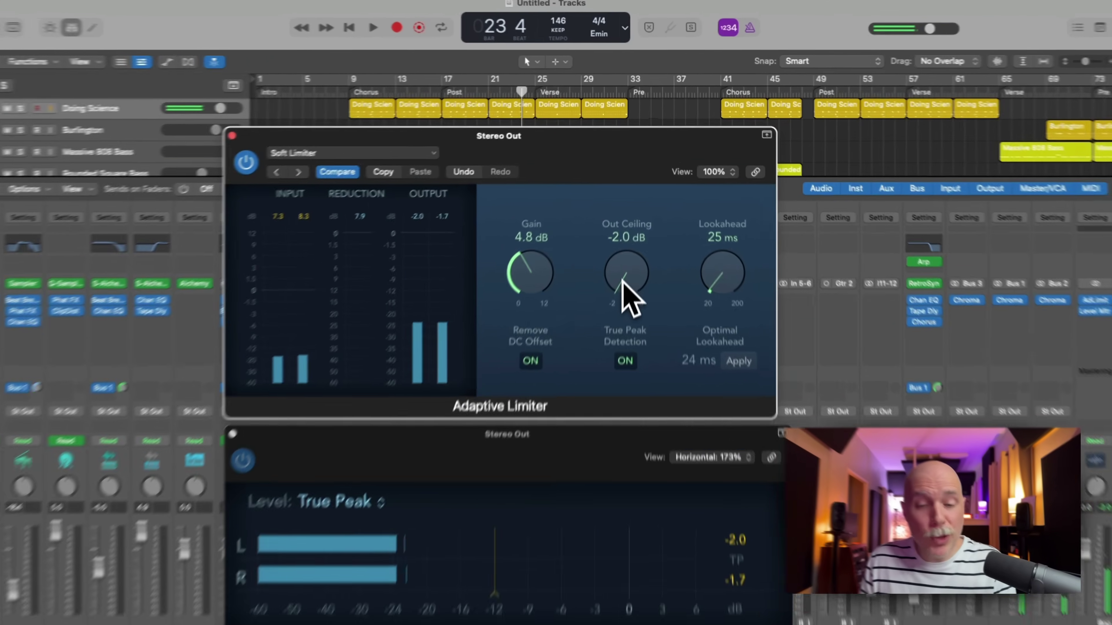
Step: Raise the Out Ceiling back to -0.4 dB and replay the mix, peaks reaching -0.0 dB
drag(625, 263, 628, 144)
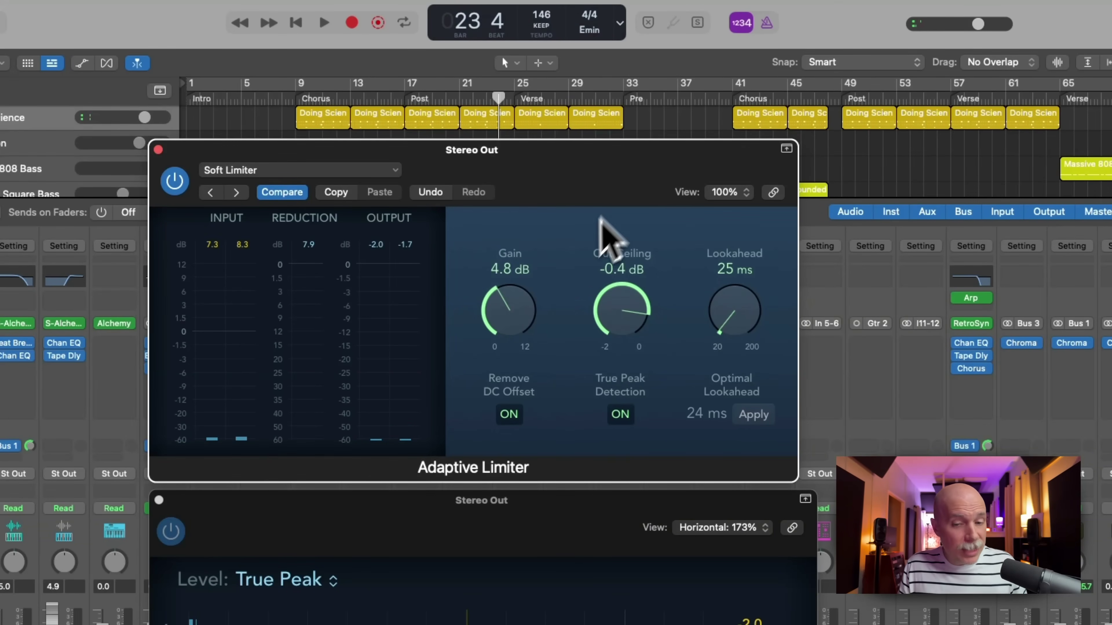
key(space)
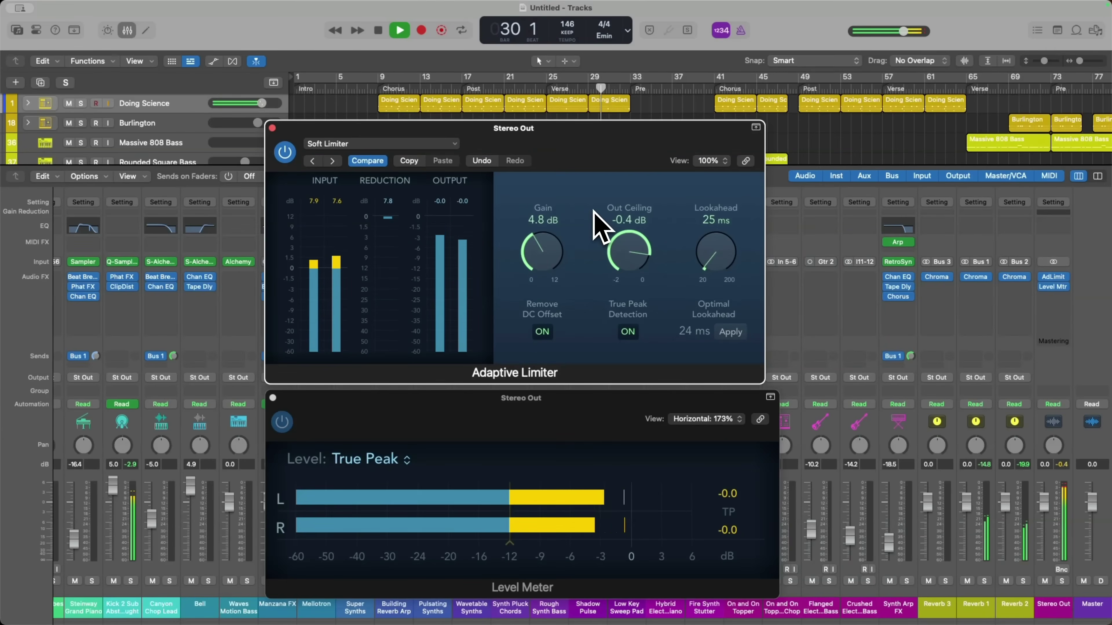
key(space)
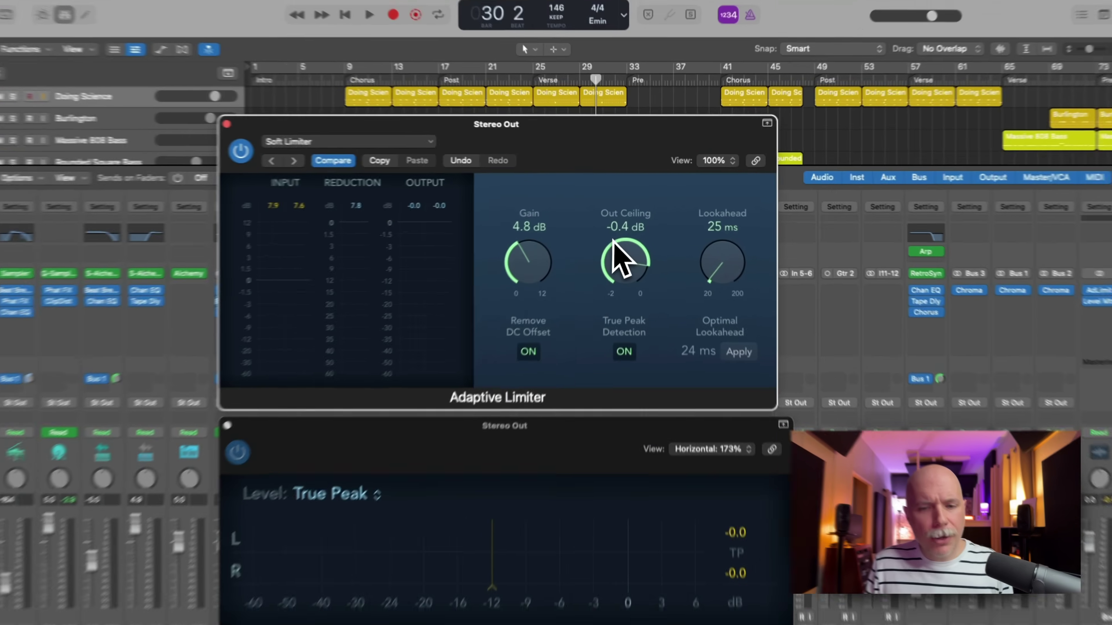
Step: Set the Out Ceiling to -1.0 dB and play the mix; true peaks read -0.6 and -0.9 dB
drag(618, 246, 620, 289)
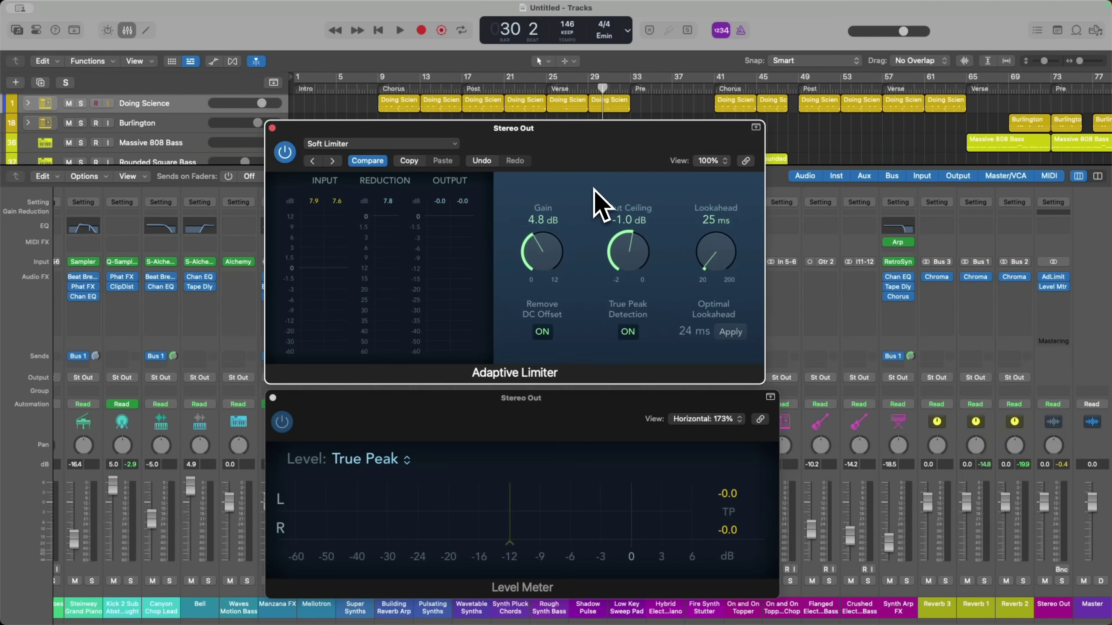
key(space)
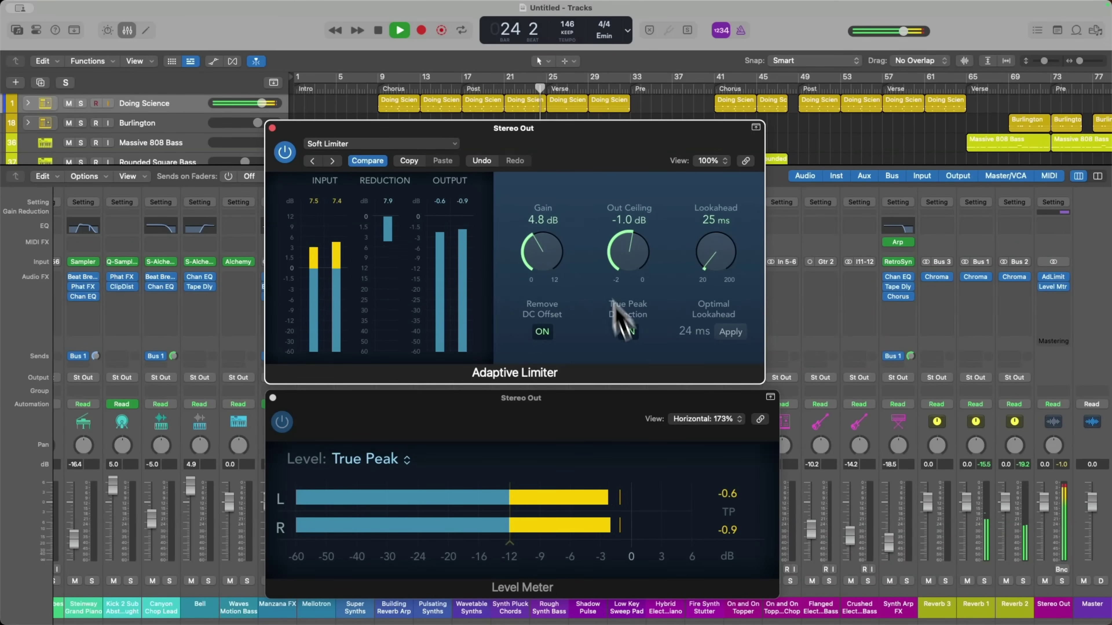
key(space)
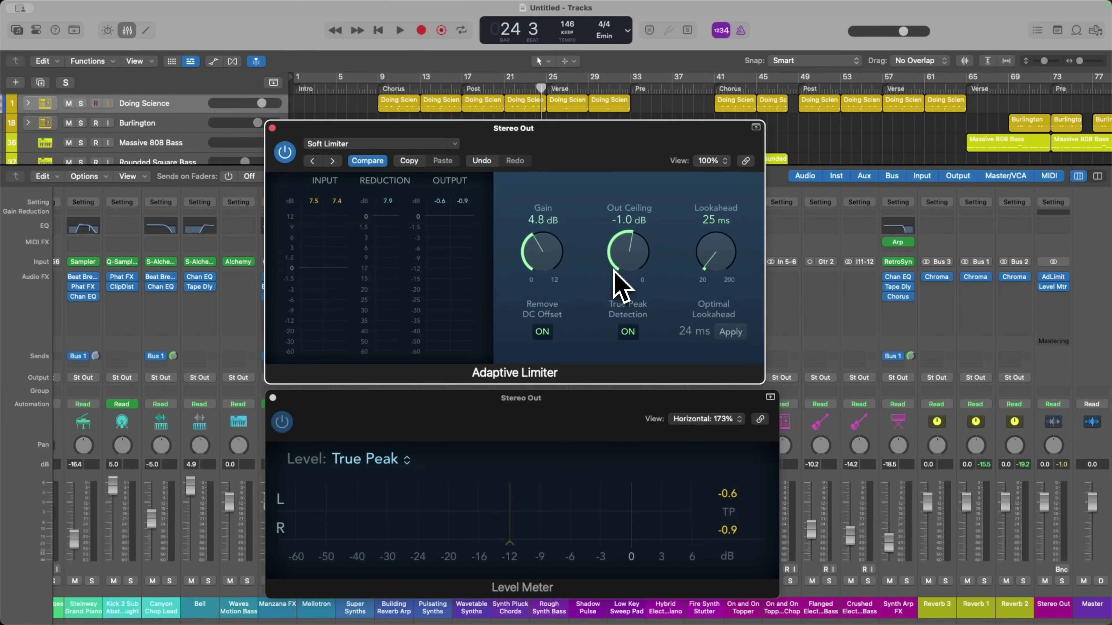
Step: Bring the Stereo Out Adaptive Limiter's Out Ceiling from -1.0 dB up to 0.0 dB
drag(614, 271, 628, 242)
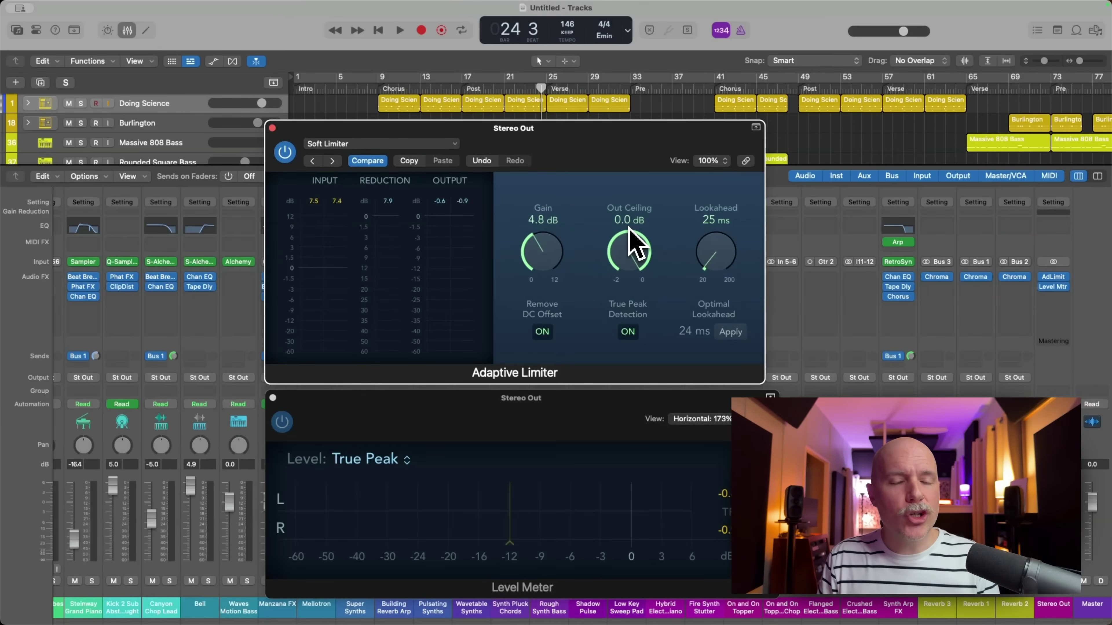